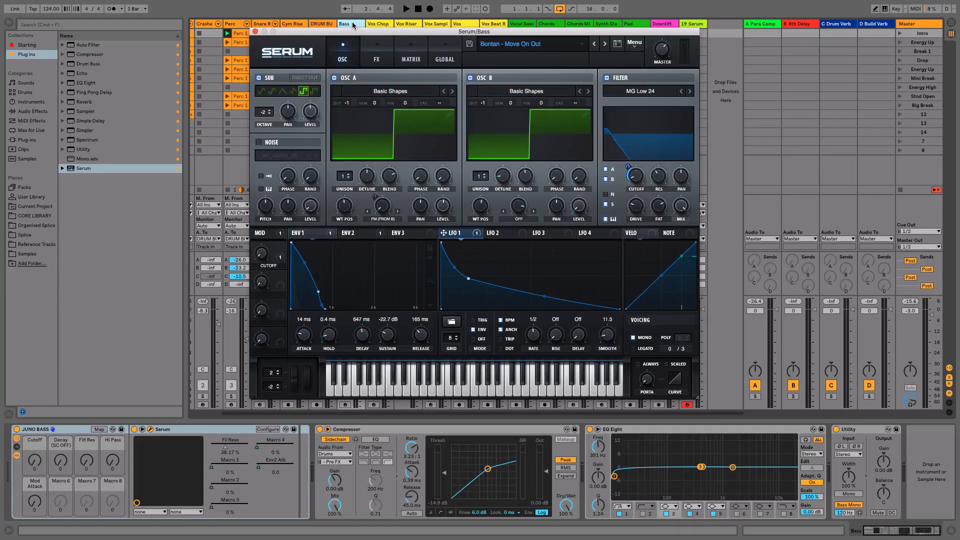
- Play the project to listen to the Bass track's finished Serum patch, Bontan - Move On Out, in the mix
{"action": "key", "text": "space"}
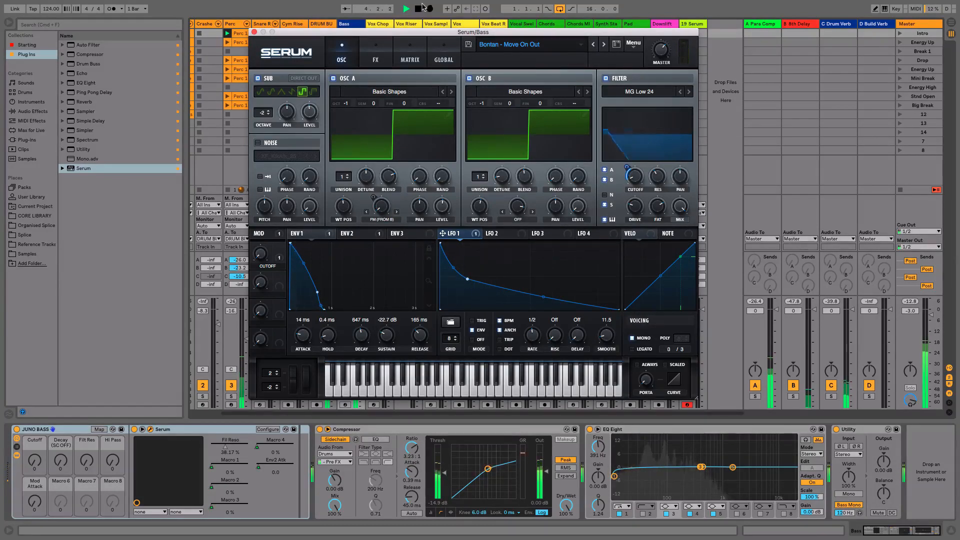
{"action": "left_click_drag", "start_coordinate": [424, 35], "coordinate": [424, 28]}
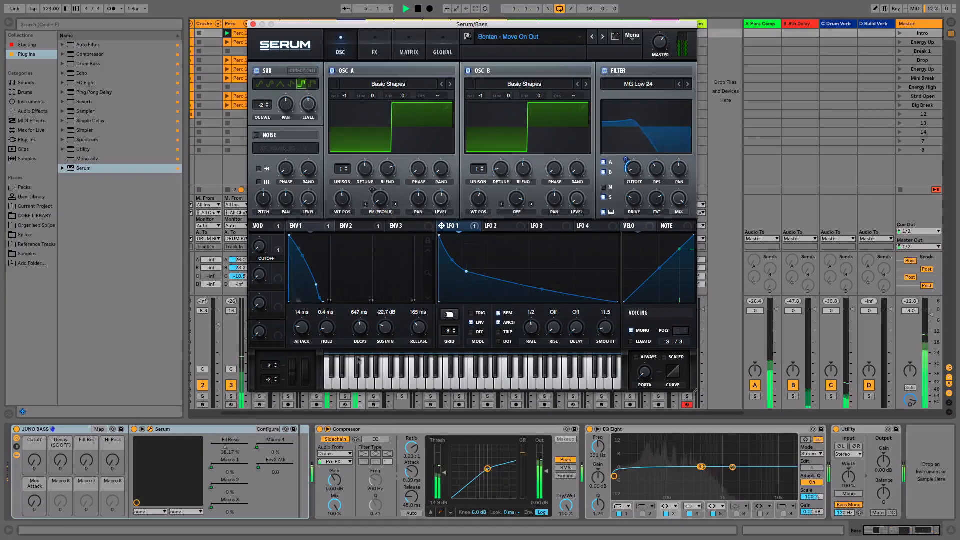
{"action": "left_click", "coordinate": [346, 397]}
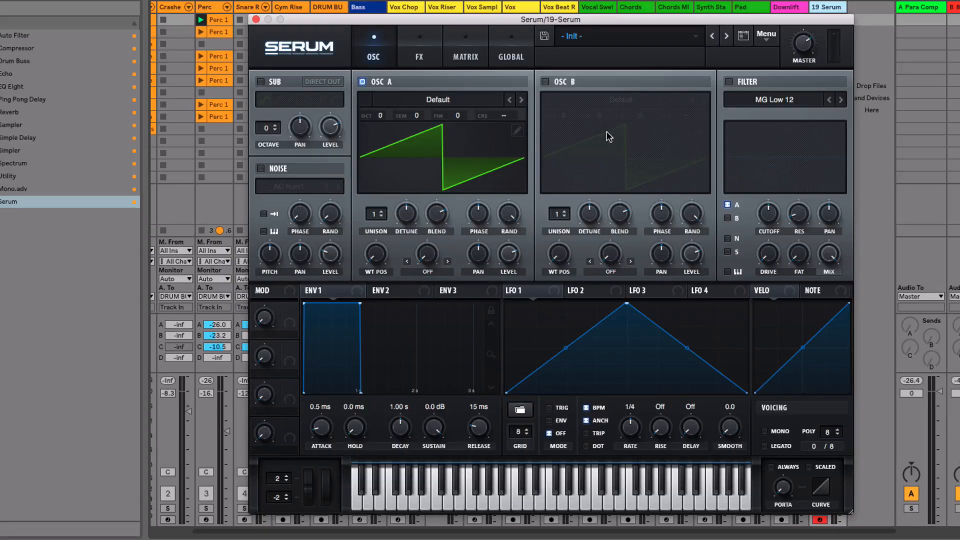
- Load the Basic Shapes wavetable into oscillator A and move its wavetable position to the square wave
{"action": "left_click", "coordinate": [444, 100]}
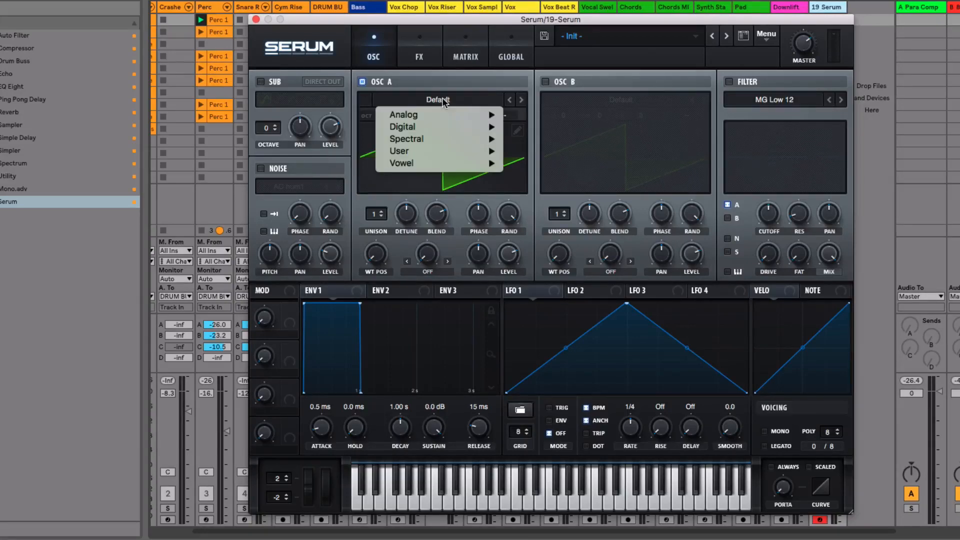
{"action": "mouse_move", "coordinate": [431, 115]}
{"action": "left_click", "coordinate": [568, 175]}
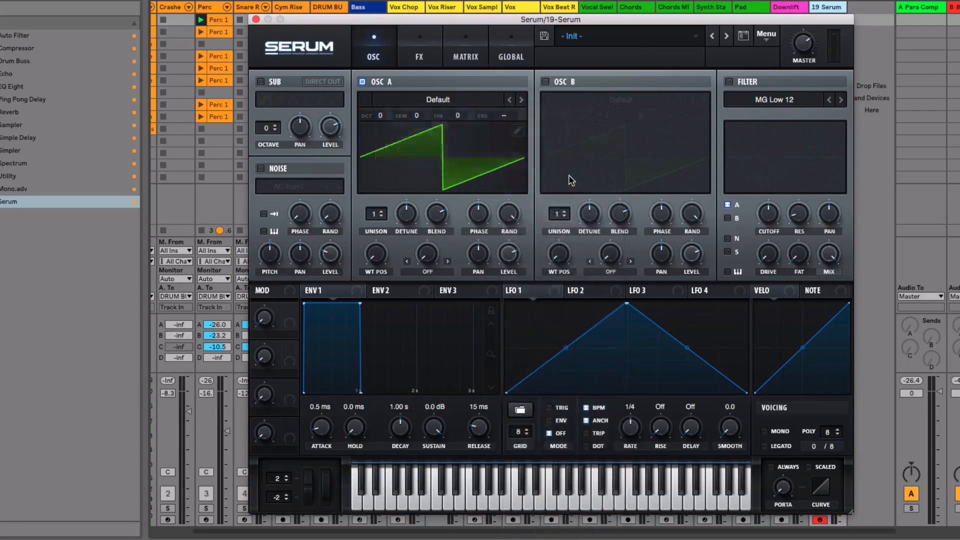
{"action": "left_click_drag", "start_coordinate": [378, 264], "coordinate": [371, 185]}
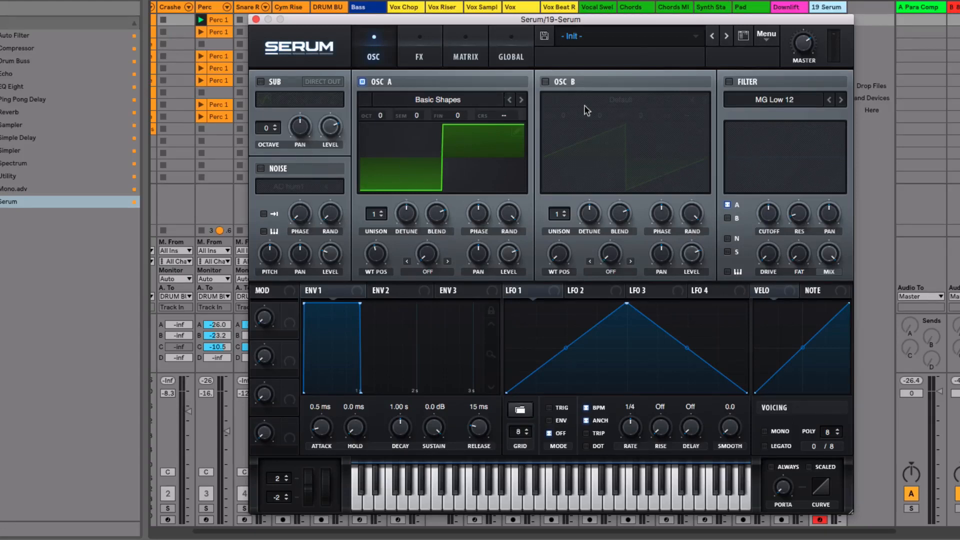
- Copy oscillator A's settings to oscillator B and lower both oscillators' octave to -1
{"action": "left_click", "coordinate": [770, 38]}
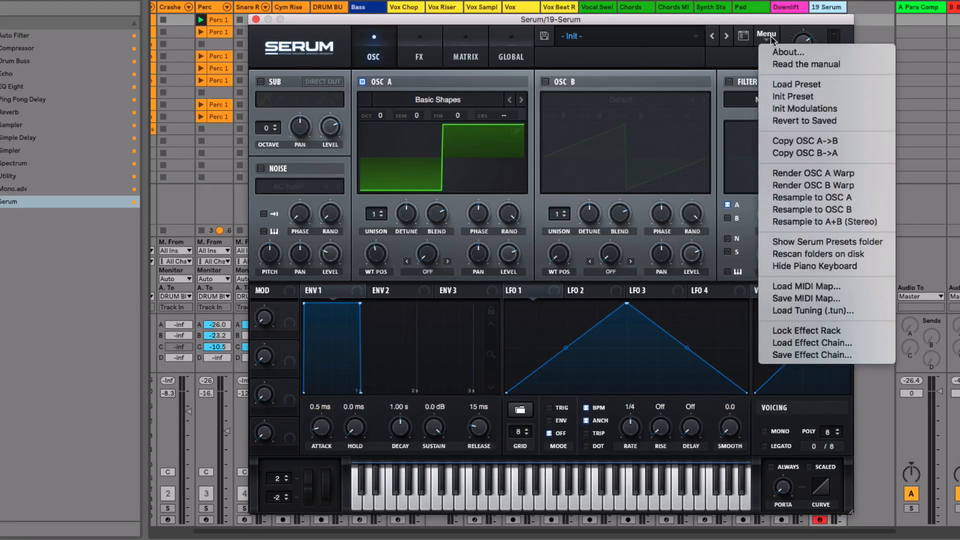
{"action": "left_click", "coordinate": [835, 142]}
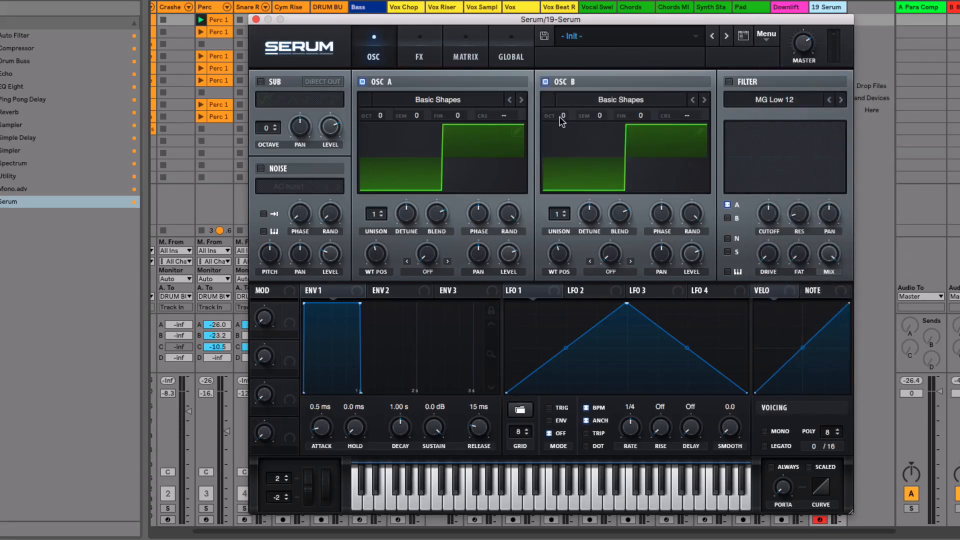
{"action": "left_click_drag", "start_coordinate": [562, 119], "coordinate": [558, 134]}
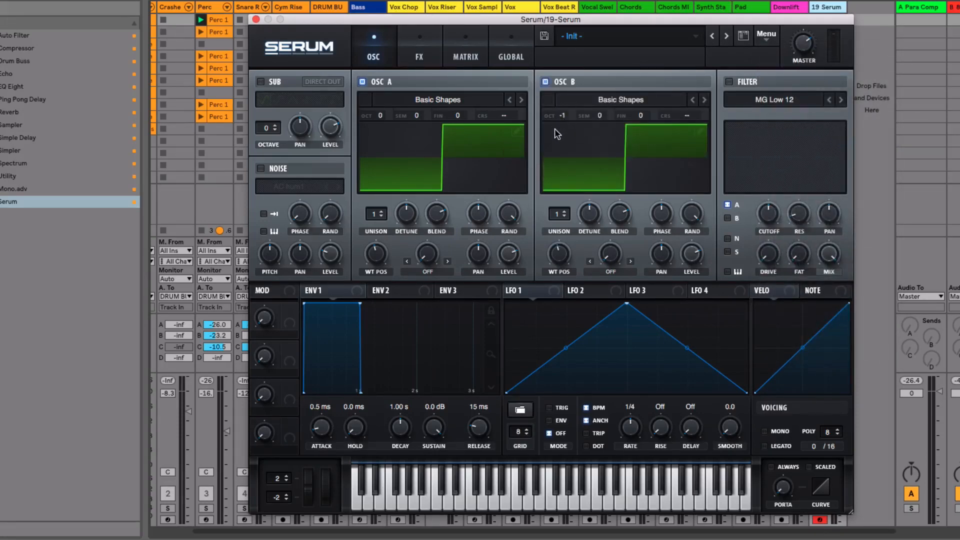
{"action": "left_click", "coordinate": [376, 125]}
- Set oscillator A's warp mode to FM (from B) and adjust its FM warp amount while playing notes
{"action": "left_click", "coordinate": [434, 271]}
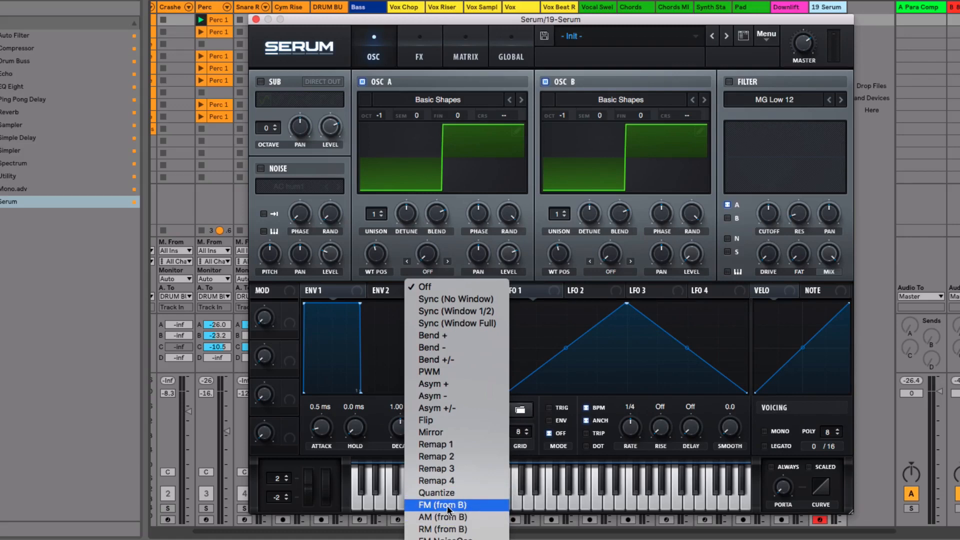
{"action": "left_click", "coordinate": [470, 504]}
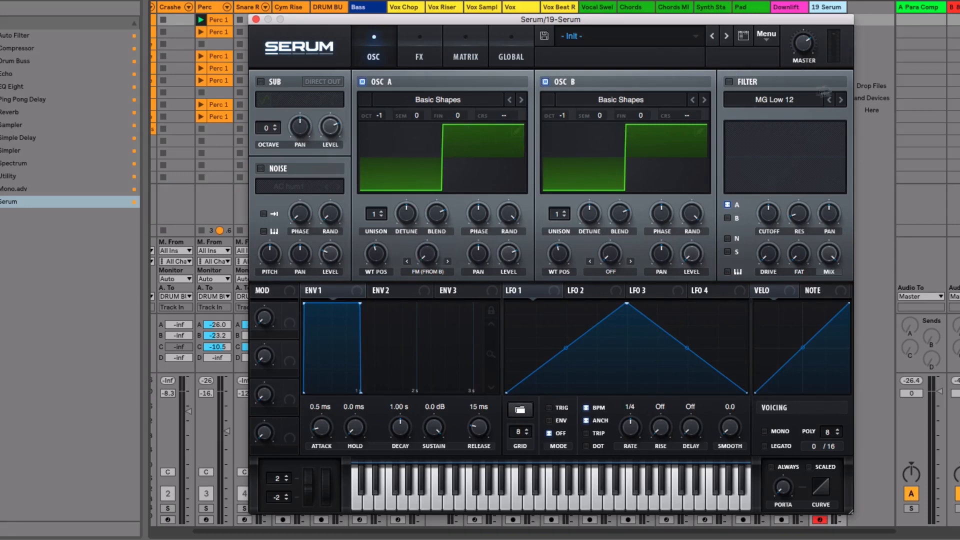
{"action": "mouse_move", "coordinate": [802, 58]}
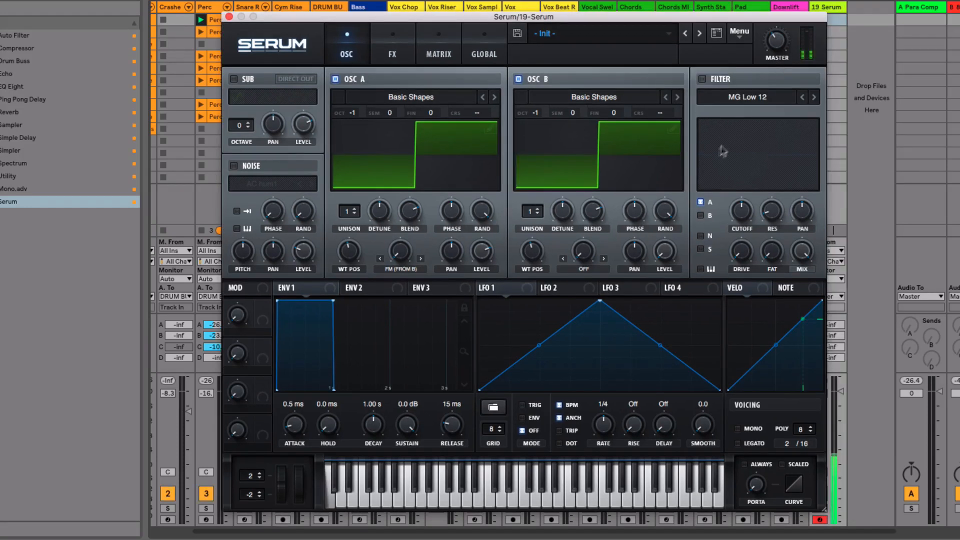
{"action": "left_click_drag", "start_coordinate": [400, 249], "coordinate": [405, 188]}
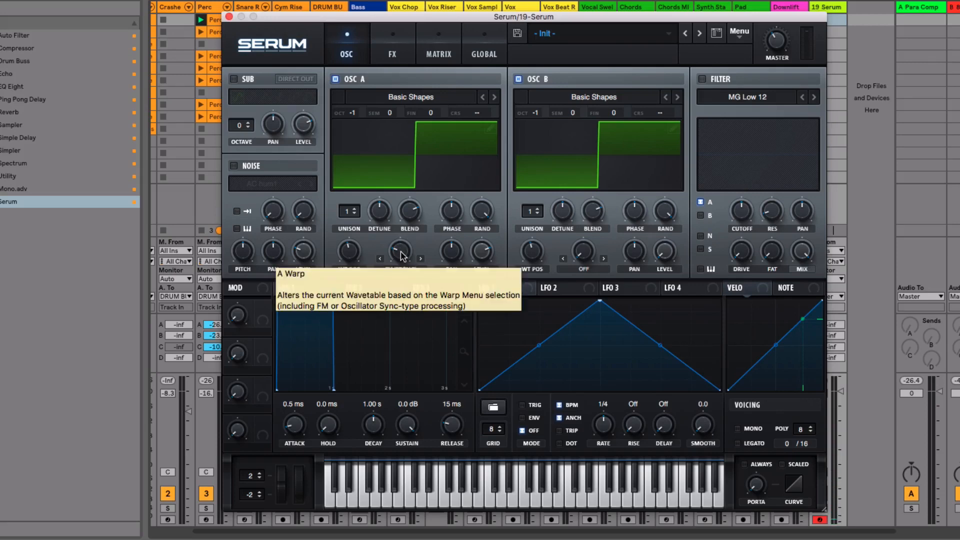
{"action": "mouse_move", "coordinate": [399, 251]}
{"action": "left_mouse_down"}
{"action": "mouse_move", "coordinate": [416, 361]}
{"action": "mouse_move", "coordinate": [398, 249]}
{"action": "left_mouse_up"}
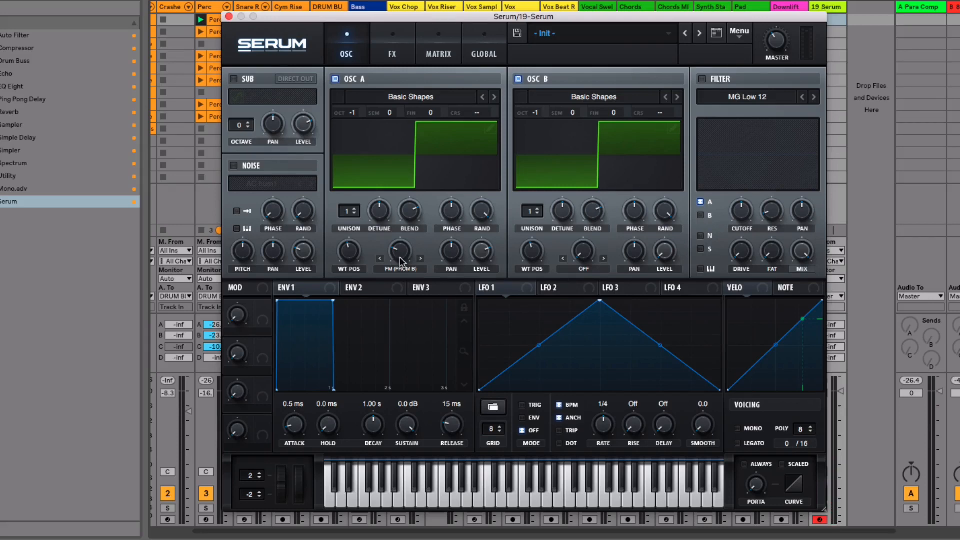
- Enable the filter and assign LFO 1 to its cutoff, lowering both the cutoff and the modulation amount
{"action": "left_click", "coordinate": [702, 79]}
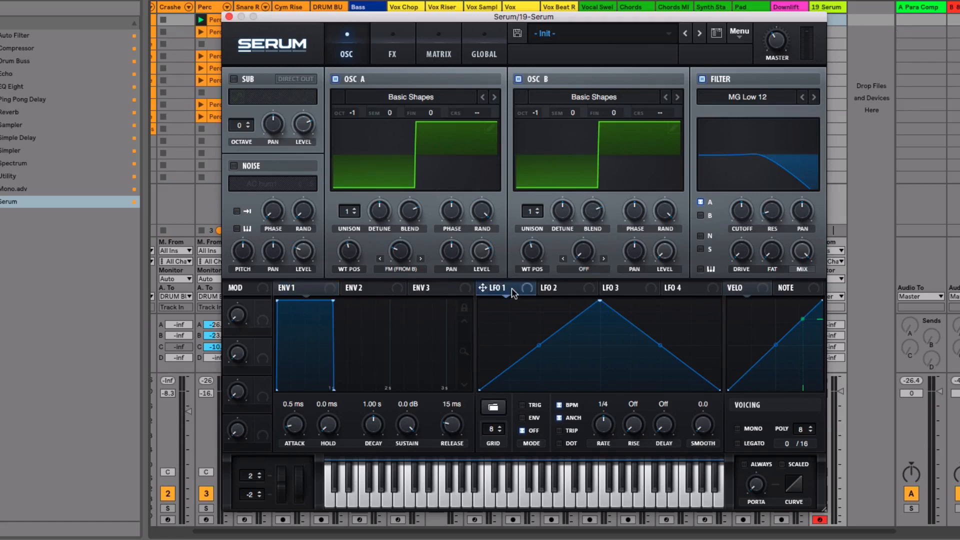
{"action": "left_click_drag", "start_coordinate": [512, 291], "coordinate": [744, 217]}
{"action": "left_click", "coordinate": [443, 52]}
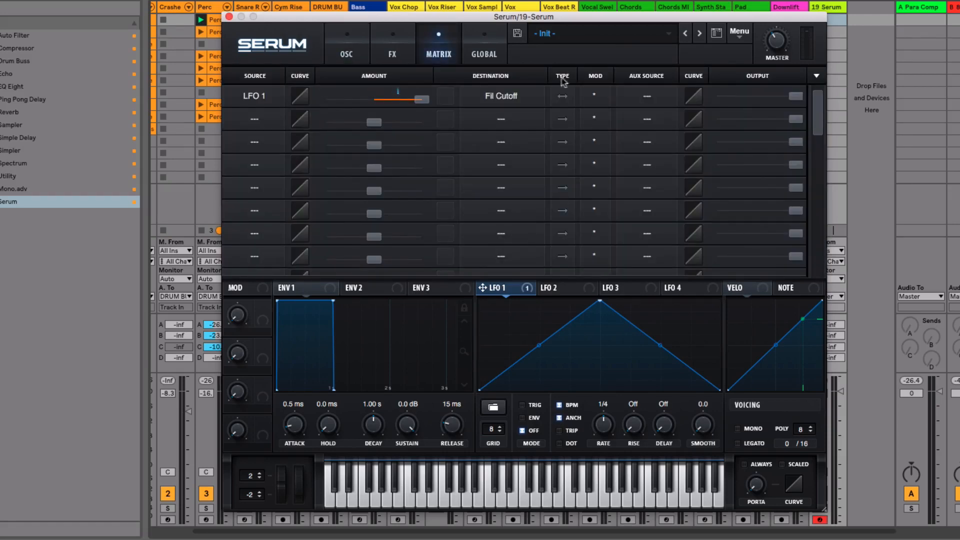
{"action": "left_click", "coordinate": [347, 54]}
{"action": "left_click_drag", "start_coordinate": [740, 210], "coordinate": [730, 261]}
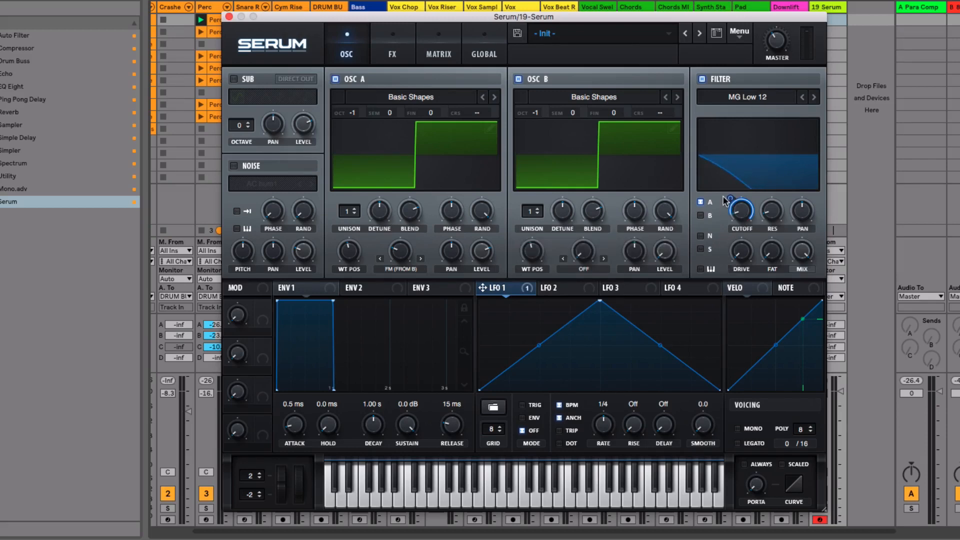
{"action": "left_click_drag", "start_coordinate": [730, 199], "coordinate": [731, 236]}
- Reshape LFO 1 into a falling curve with a steep initial drop, an added bend point and a slow decay to zero
{"action": "left_click_drag", "start_coordinate": [600, 301], "coordinate": [472, 217]}
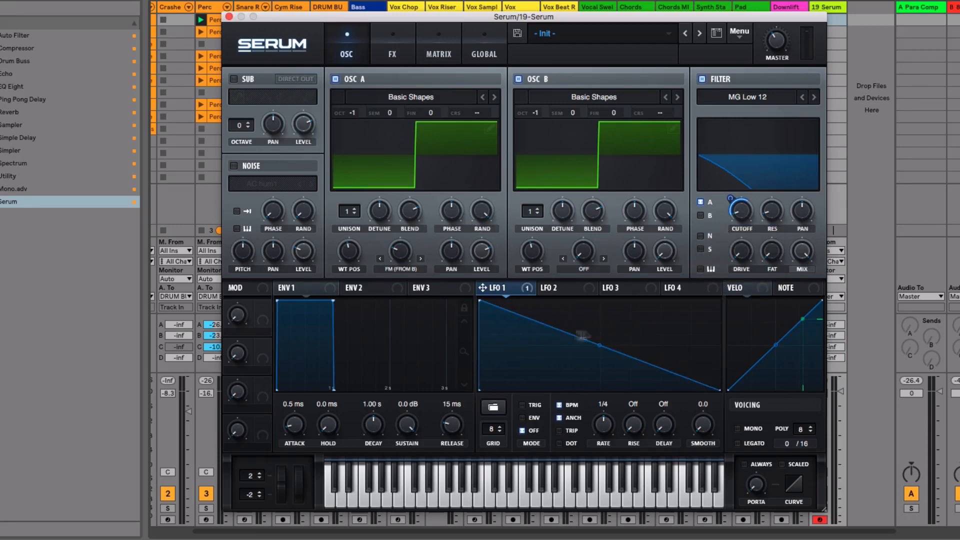
{"action": "mouse_move", "coordinate": [744, 206]}
{"action": "double_click", "coordinate": [567, 334]}
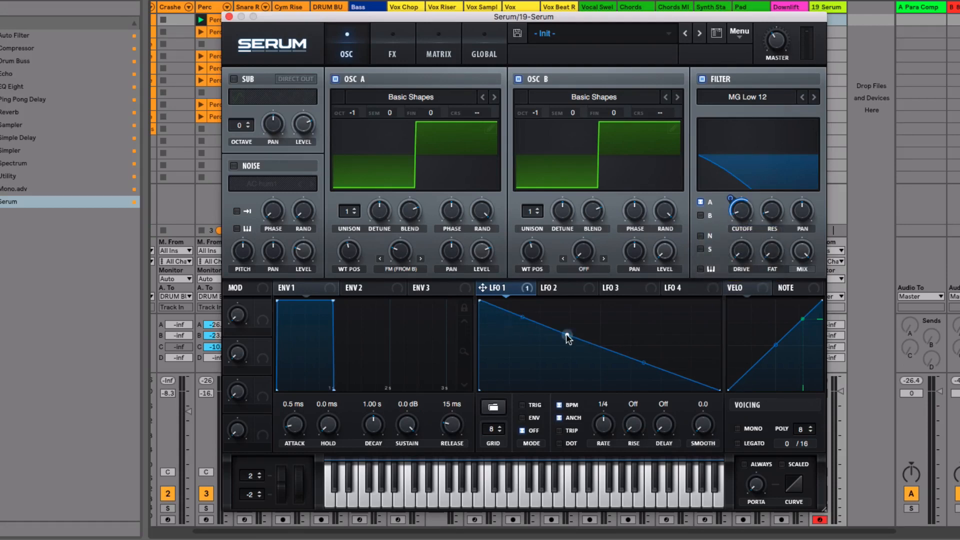
{"action": "left_click_drag", "start_coordinate": [570, 338], "coordinate": [522, 336]}
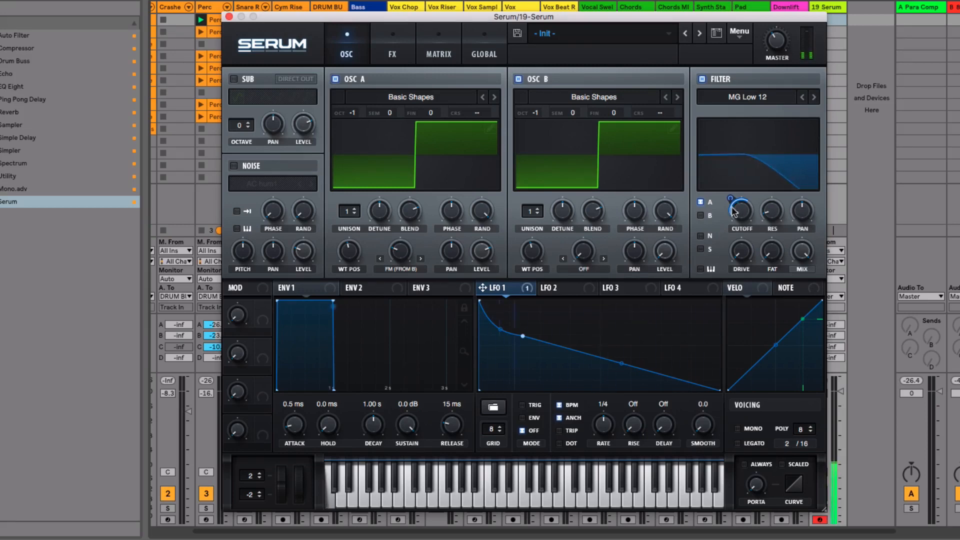
- Fine-tune LFO 1's modulation amount on the filter cutoff while playing notes
{"action": "mouse_move", "coordinate": [731, 199]}
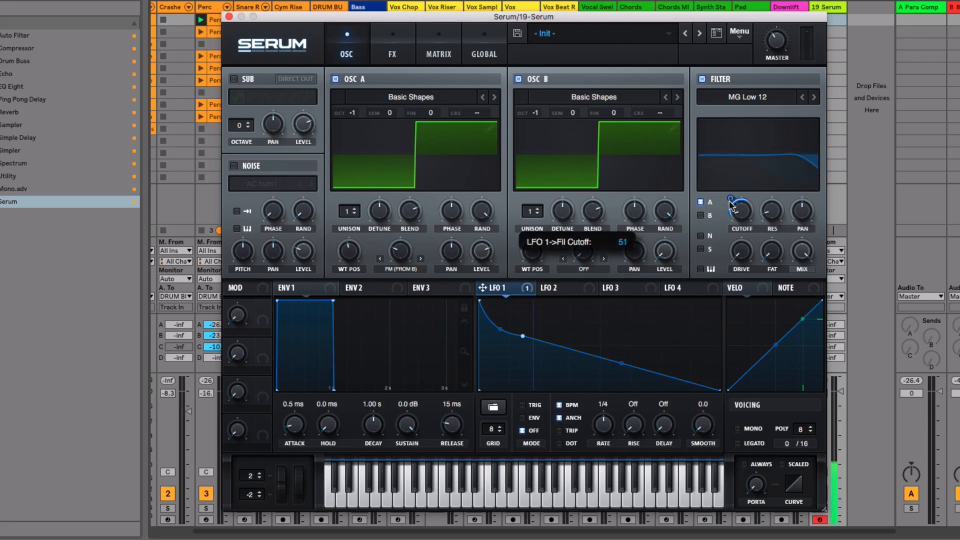
{"action": "left_click_drag", "start_coordinate": [731, 198], "coordinate": [731, 195]}
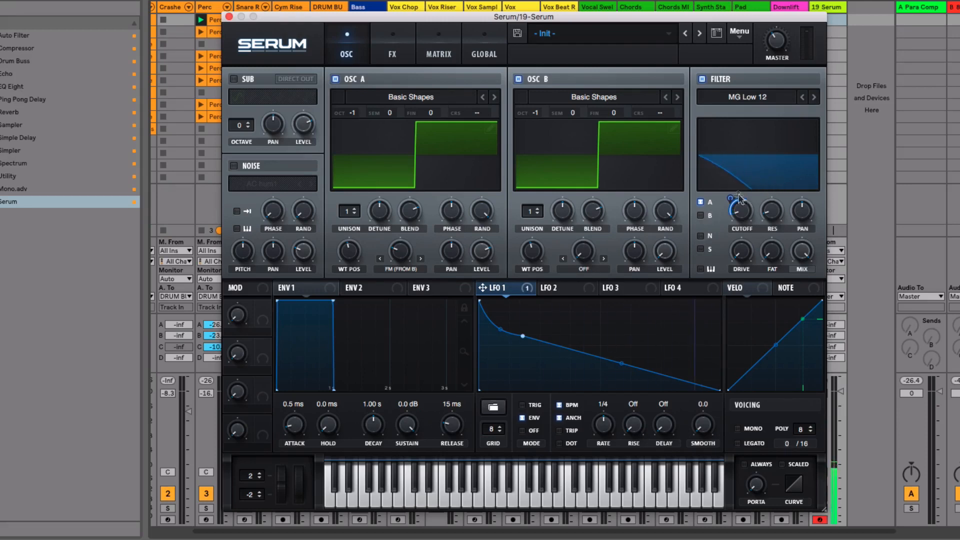
{"action": "mouse_move", "coordinate": [738, 198]}
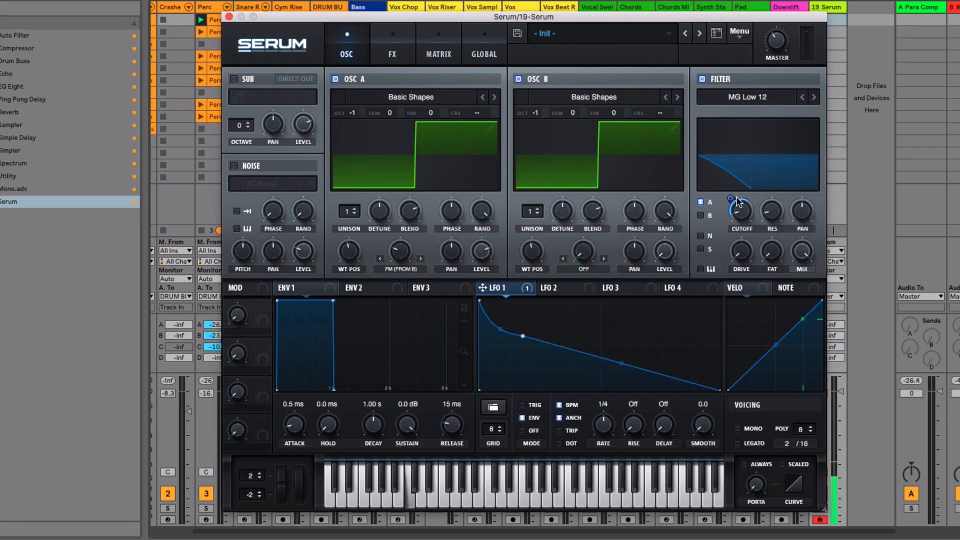
- Raise the filter's resonance slightly and set its Fat amount to 36%
{"action": "mouse_move", "coordinate": [772, 216]}
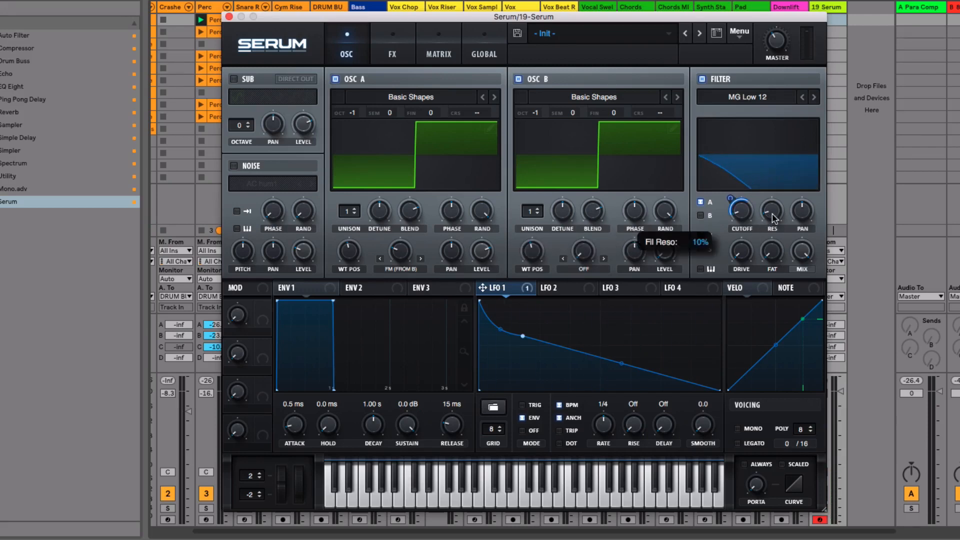
{"action": "left_click_drag", "start_coordinate": [774, 206], "coordinate": [774, 189]}
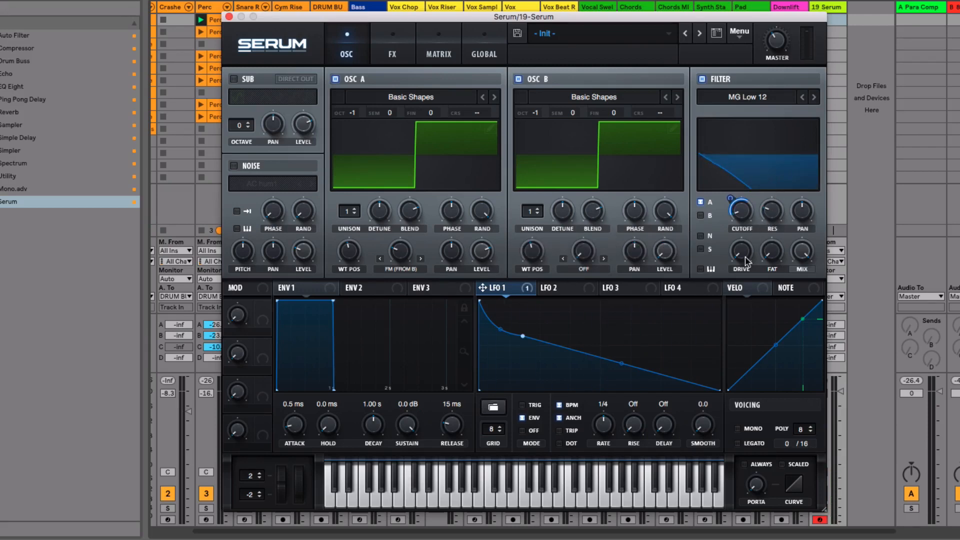
{"action": "left_click_drag", "start_coordinate": [774, 249], "coordinate": [774, 195]}
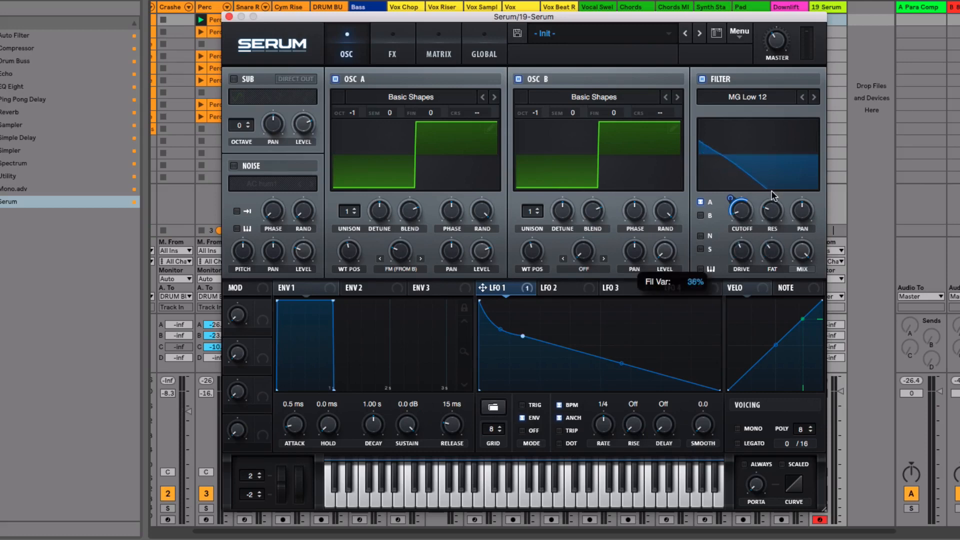
- Fine-tune the filter's base cutoff while listening to the bass sound
{"action": "mouse_move", "coordinate": [777, 47]}
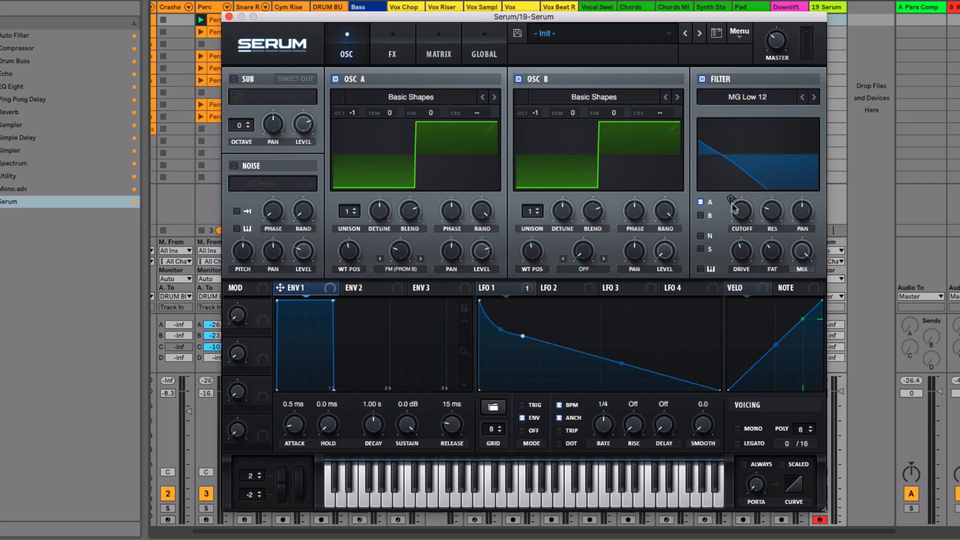
{"action": "mouse_move", "coordinate": [743, 215]}
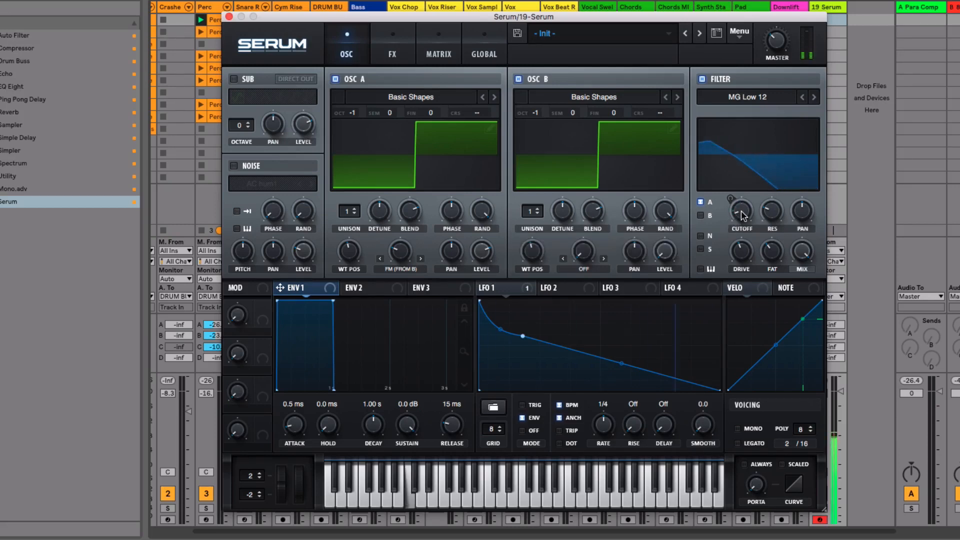
{"action": "left_click_drag", "start_coordinate": [744, 215], "coordinate": [745, 214]}
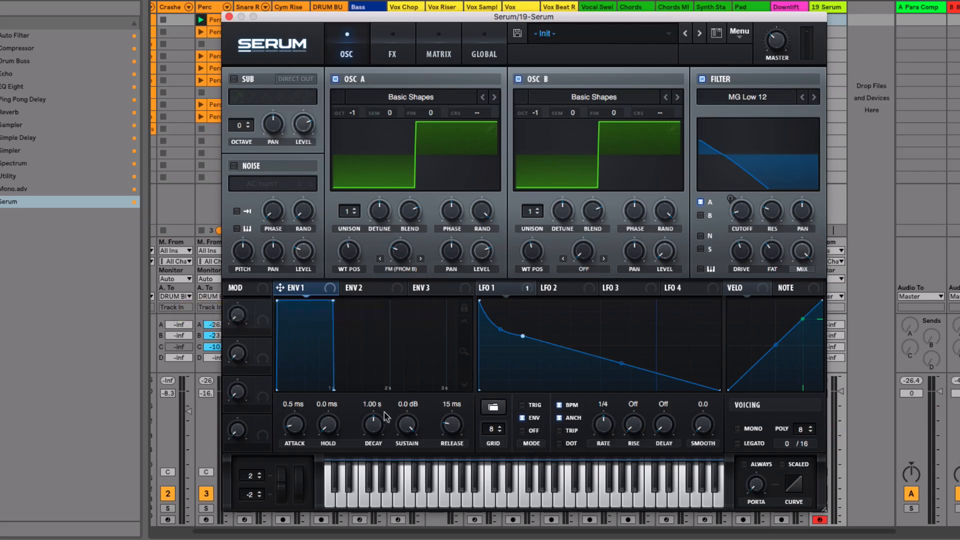
- Set envelope 1's sustain to -∞ dB and decay to 1.01 s, bending its decay curve slightly outward
{"action": "left_click_drag", "start_coordinate": [406, 424], "coordinate": [409, 470]}
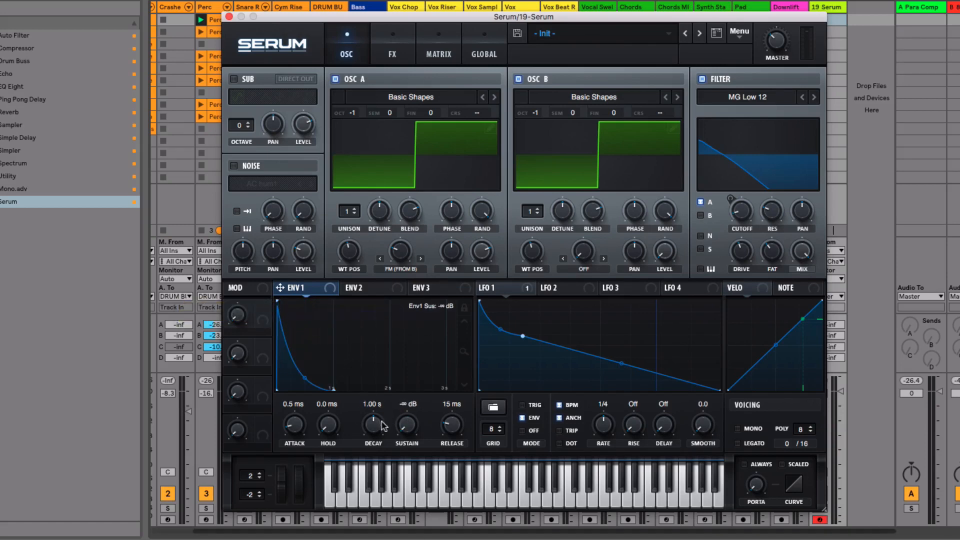
{"action": "left_click_drag", "start_coordinate": [306, 380], "coordinate": [309, 357]}
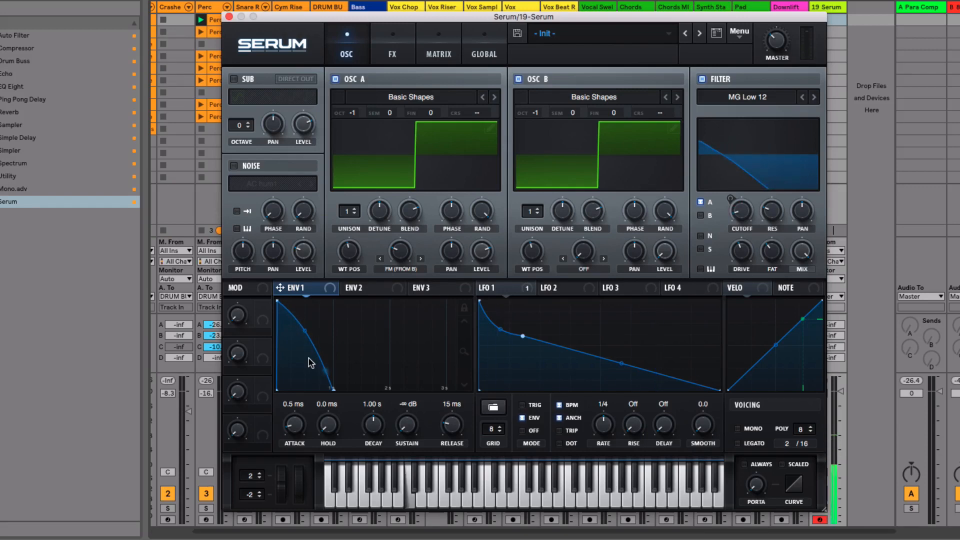
{"action": "double_click", "coordinate": [306, 336]}
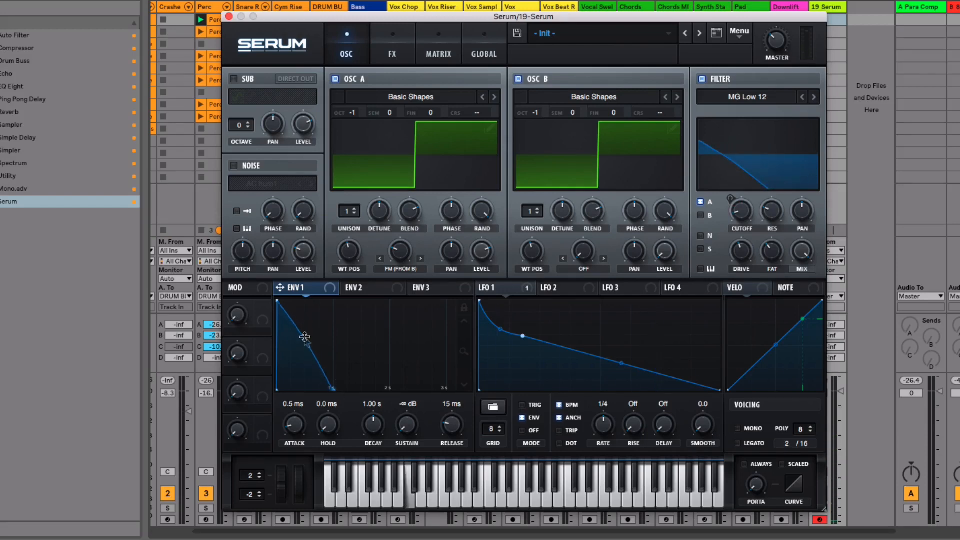
{"action": "mouse_move", "coordinate": [405, 430]}
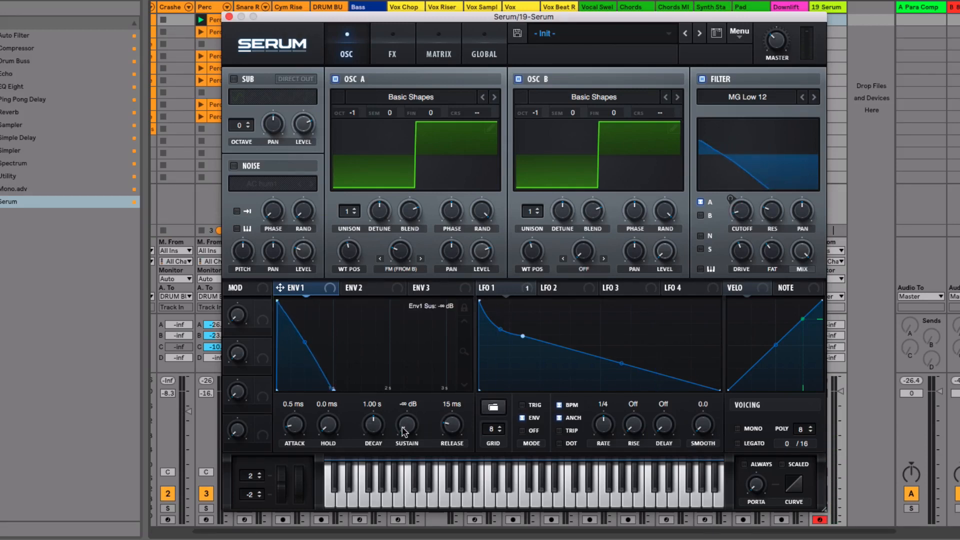
{"action": "left_click_drag", "start_coordinate": [382, 435], "coordinate": [383, 431]}
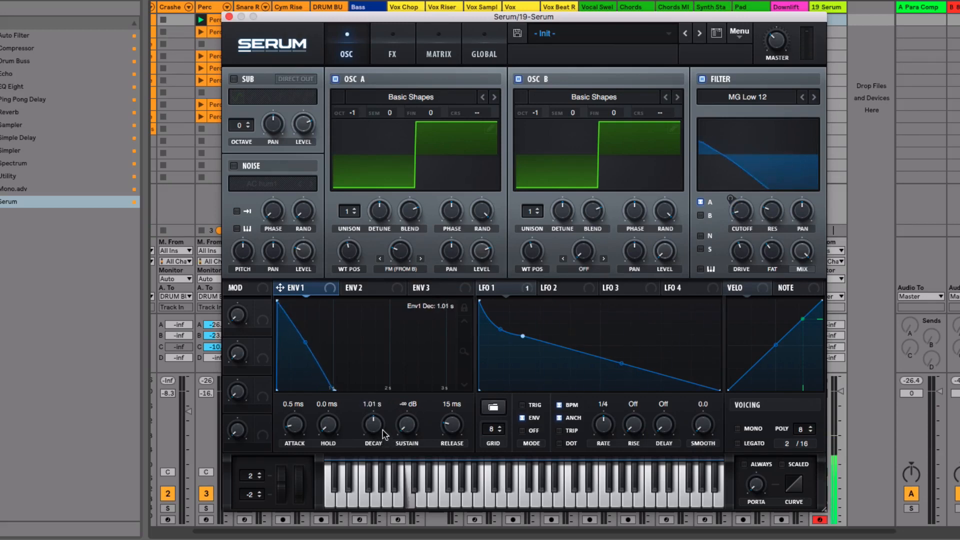
{"action": "left_click", "coordinate": [381, 286]}
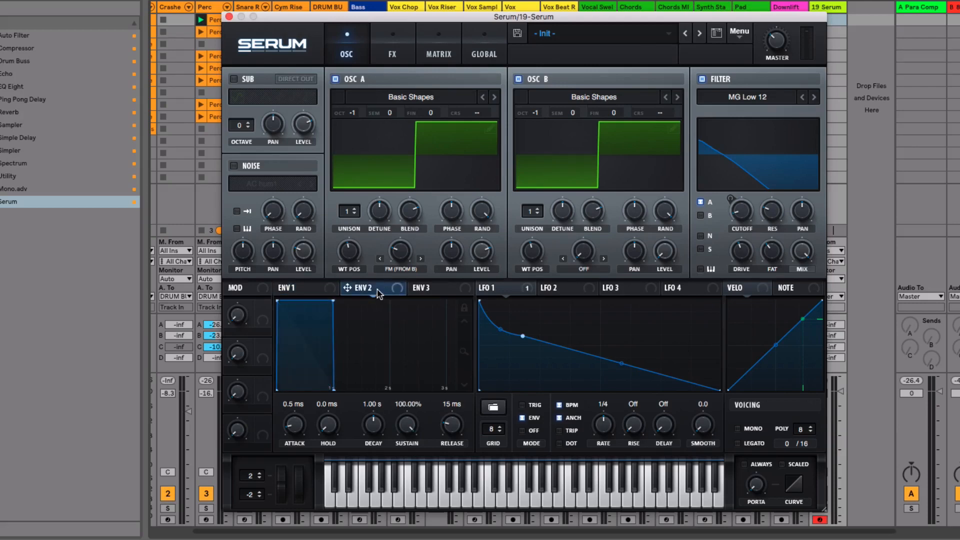
{"action": "left_click_drag", "start_coordinate": [378, 293], "coordinate": [398, 252]}
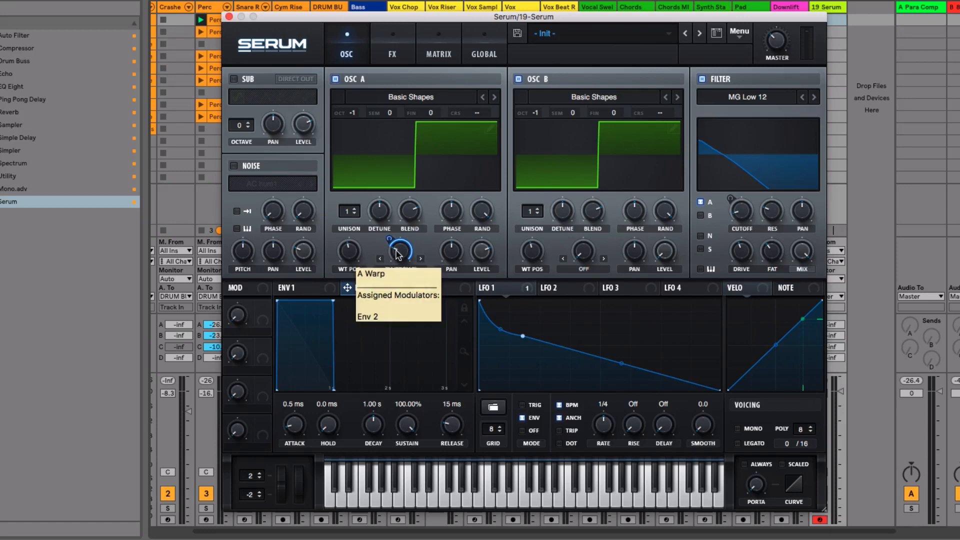
{"action": "right_click", "coordinate": [350, 290]}
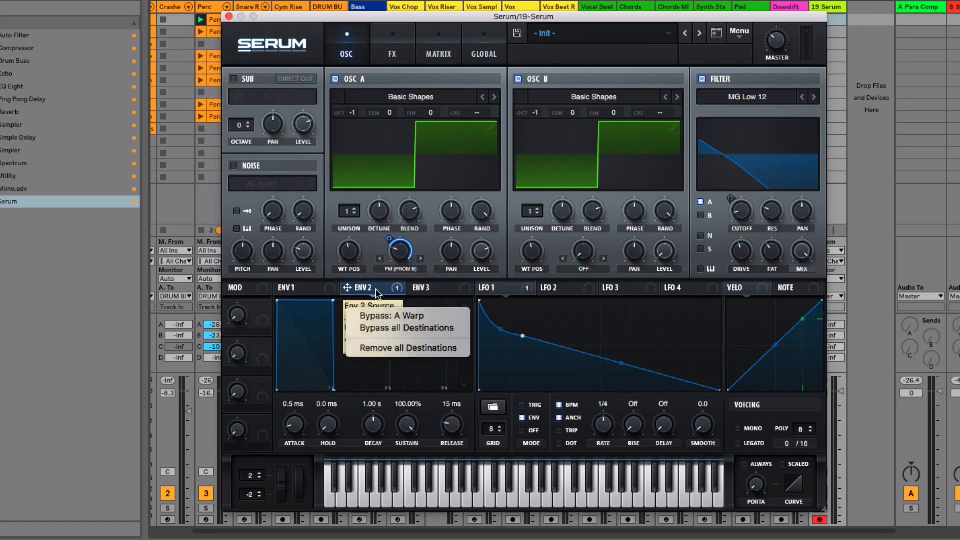
{"action": "left_click", "coordinate": [396, 344]}
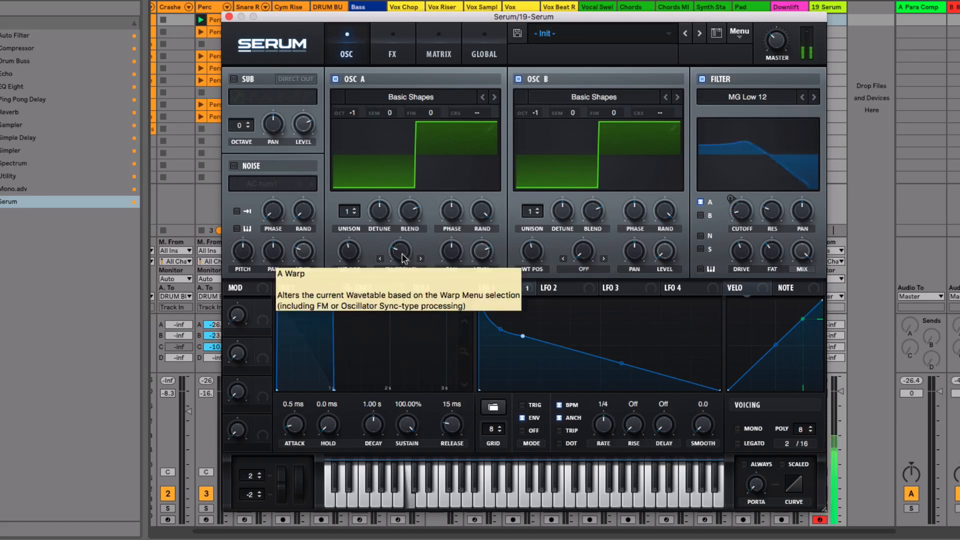
- Assign envelope 2 to oscillator A's FM (from B) amount and reduce the modulation depth
{"action": "mouse_move", "coordinate": [403, 254]}
{"action": "left_click_drag", "start_coordinate": [403, 253], "coordinate": [403, 249]}
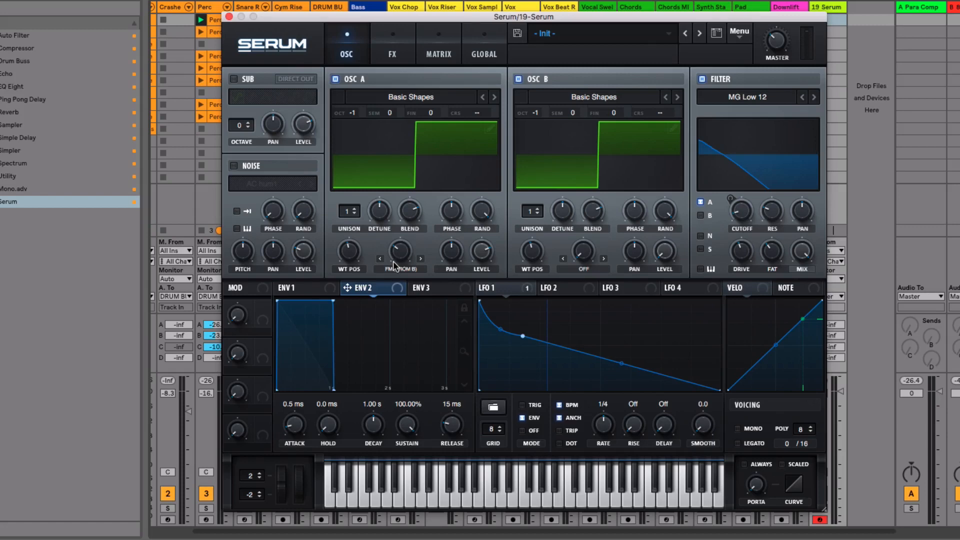
{"action": "left_click_drag", "start_coordinate": [370, 293], "coordinate": [400, 255]}
{"action": "mouse_move", "coordinate": [397, 261]}
{"action": "mouse_move", "coordinate": [391, 244]}
{"action": "left_mouse_down"}
{"action": "mouse_move", "coordinate": [386, 266]}
{"action": "mouse_move", "coordinate": [388, 257]}
{"action": "left_mouse_up"}
{"action": "mouse_move", "coordinate": [390, 246]}
- Set envelope 2's sustain to 0%, bend its decay curve slightly outward and fine-tune its modulation of oscillator A's FM amount
{"action": "left_click_drag", "start_coordinate": [408, 429], "coordinate": [408, 465]}
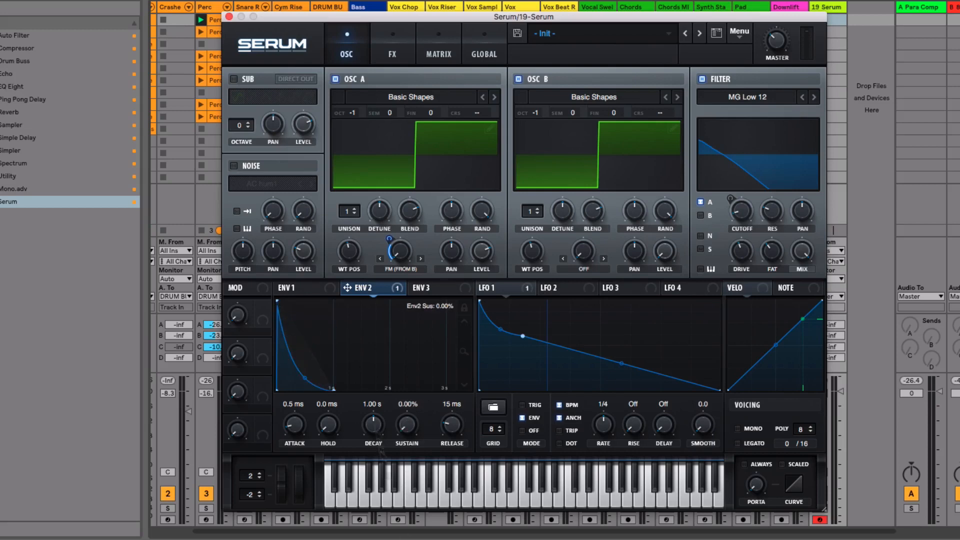
{"action": "left_click_drag", "start_coordinate": [304, 378], "coordinate": [302, 368]}
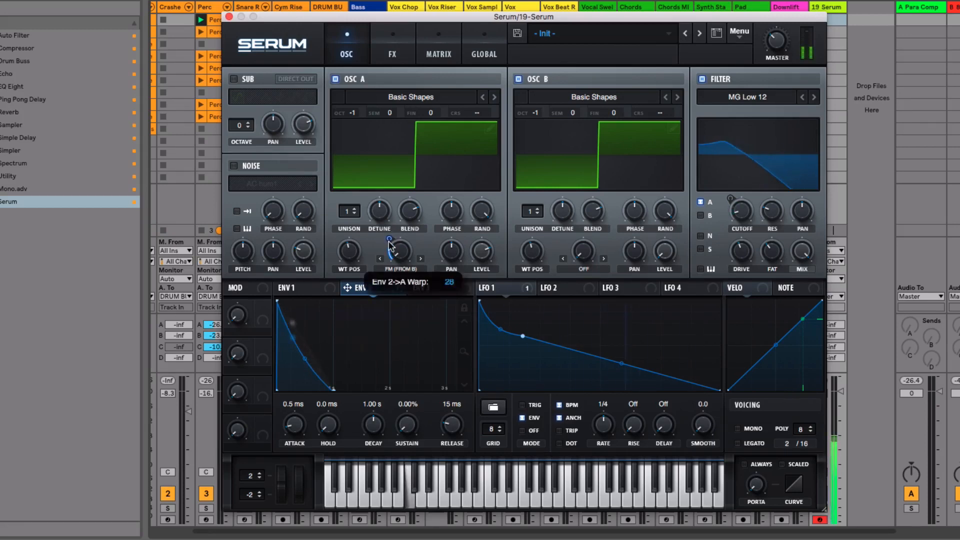
{"action": "left_click_drag", "start_coordinate": [390, 245], "coordinate": [390, 239]}
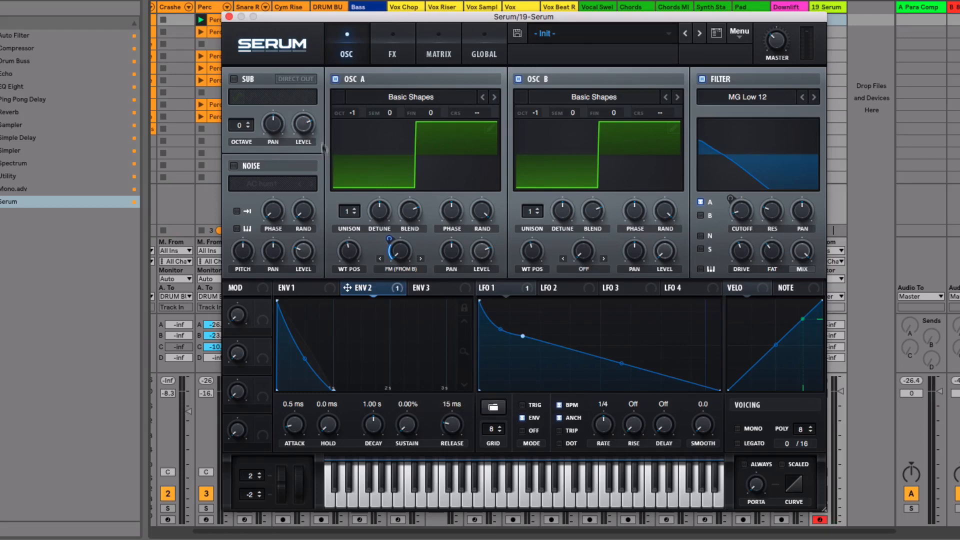
- Enable the sub oscillator with a square wave at octave -2, route it through the filter and set its level to about 24%
{"action": "left_click", "coordinate": [234, 79]}
{"action": "left_click", "coordinate": [294, 98]}
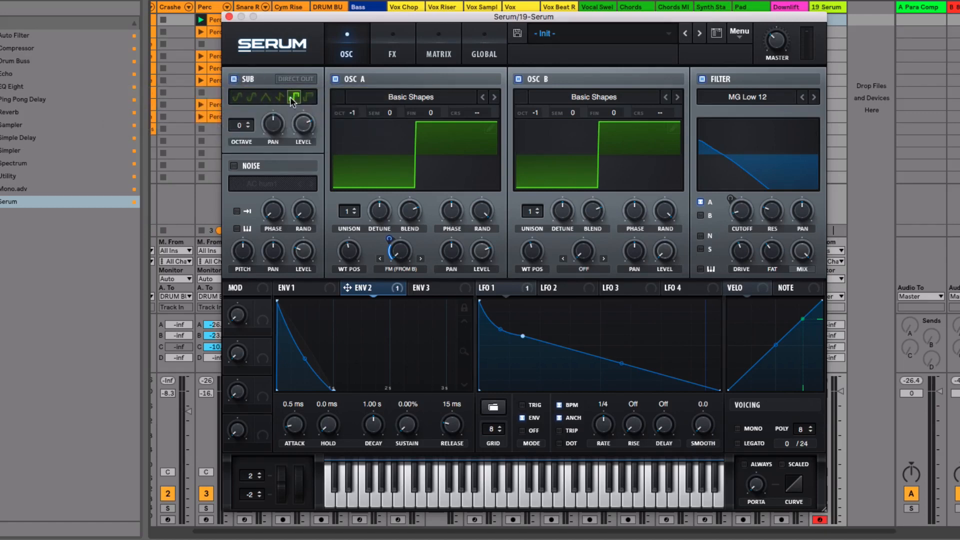
{"action": "left_click", "coordinate": [248, 127]}
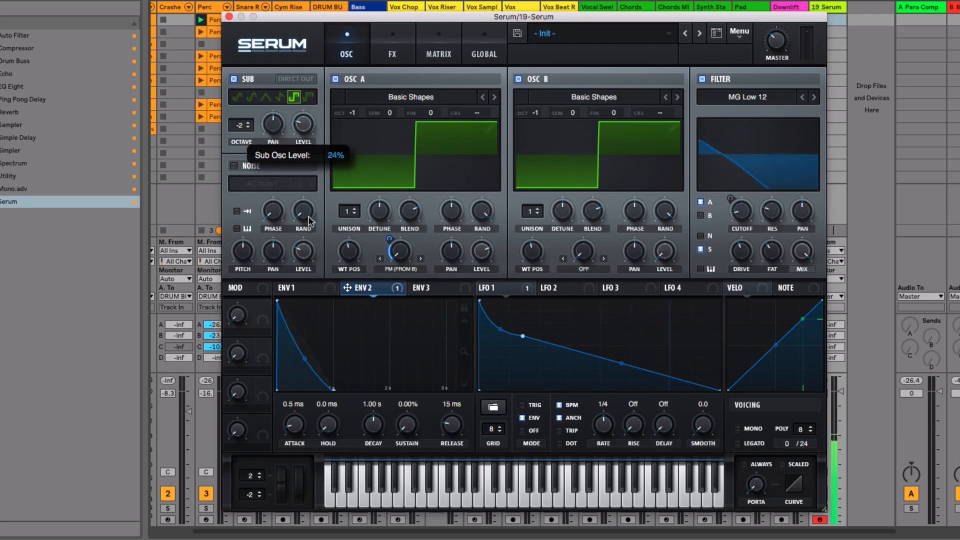
{"action": "mouse_move", "coordinate": [409, 258]}
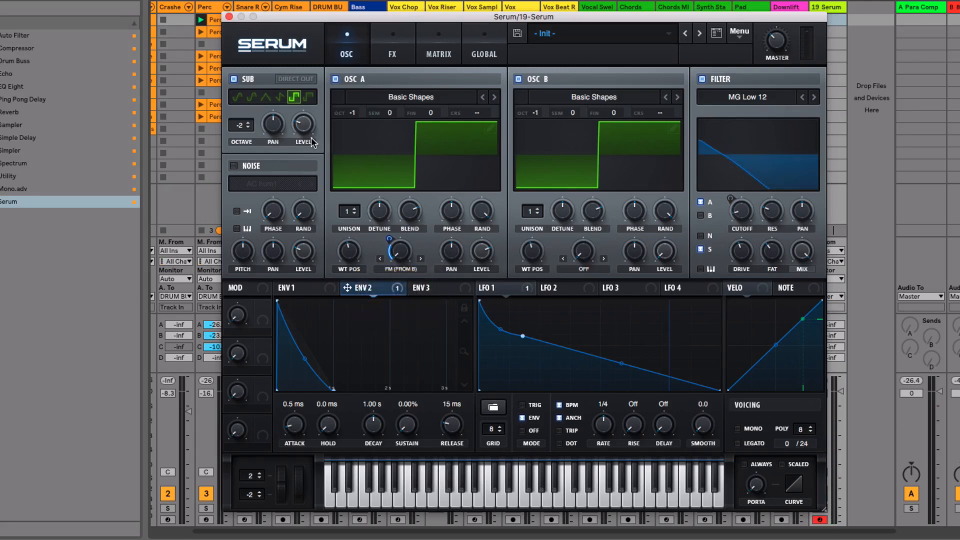
- Enable the Hyper/Dimension effect, turn the Hyper mix down to zero, reduce the Dimension size and add a small amount of Dimension mix
{"action": "left_click", "coordinate": [393, 47]}
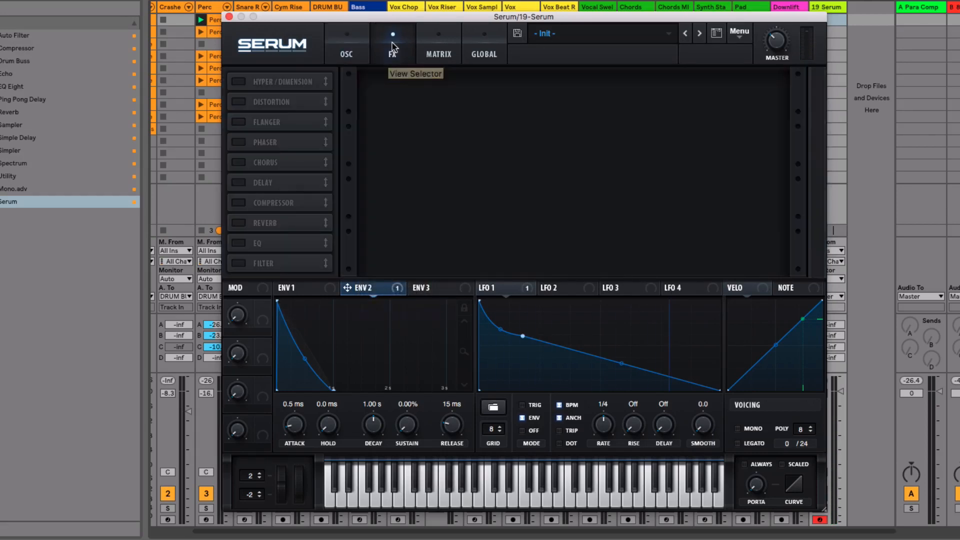
{"action": "left_click", "coordinate": [239, 82]}
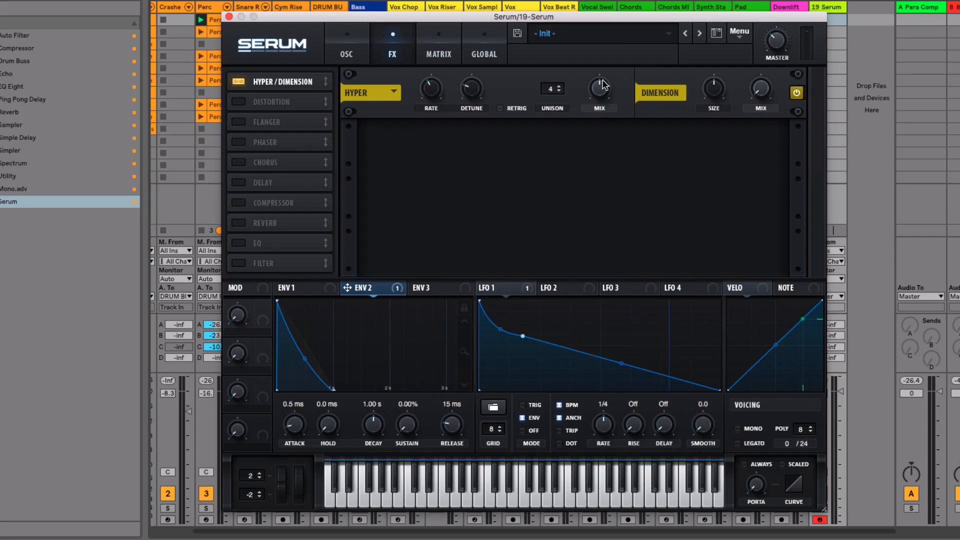
{"action": "left_click_drag", "start_coordinate": [604, 85], "coordinate": [604, 167]}
{"action": "left_click_drag", "start_coordinate": [714, 89], "coordinate": [727, 166]}
{"action": "mouse_move", "coordinate": [768, 91]}
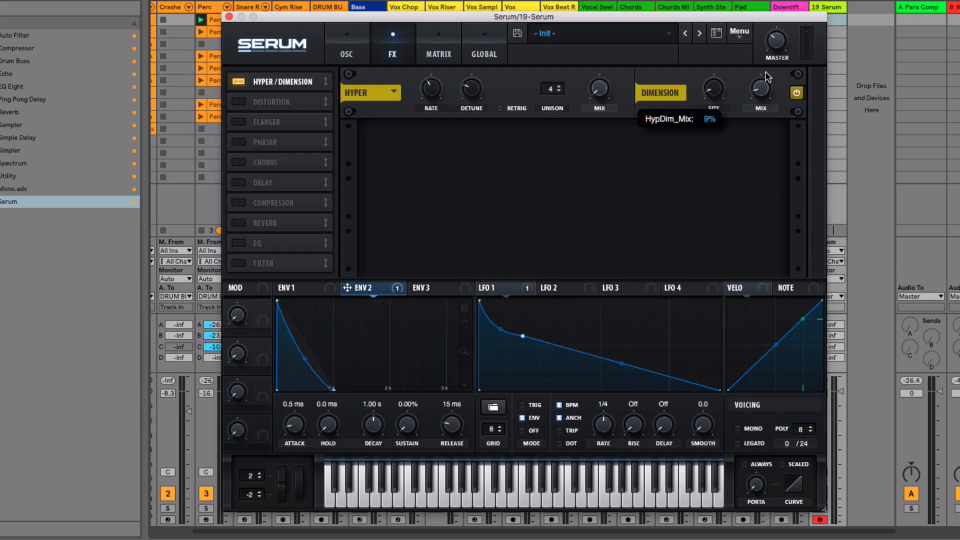
{"action": "mouse_move", "coordinate": [768, 76]}
{"action": "left_mouse_down"}
{"action": "mouse_move", "coordinate": [789, 1]}
{"action": "mouse_move", "coordinate": [778, 26]}
{"action": "mouse_move", "coordinate": [772, 119]}
{"action": "mouse_move", "coordinate": [768, 88]}
{"action": "left_mouse_up"}
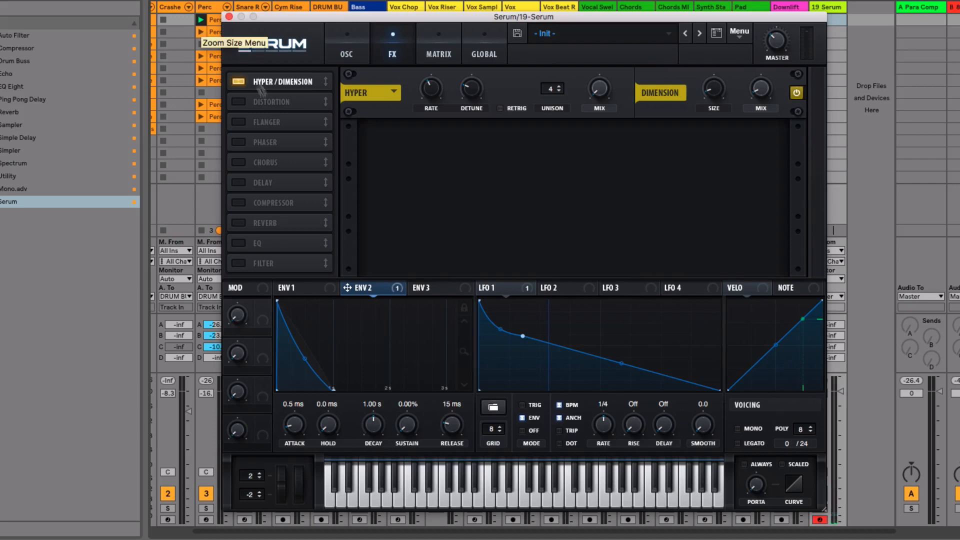
{"action": "left_click", "coordinate": [7, 179]}
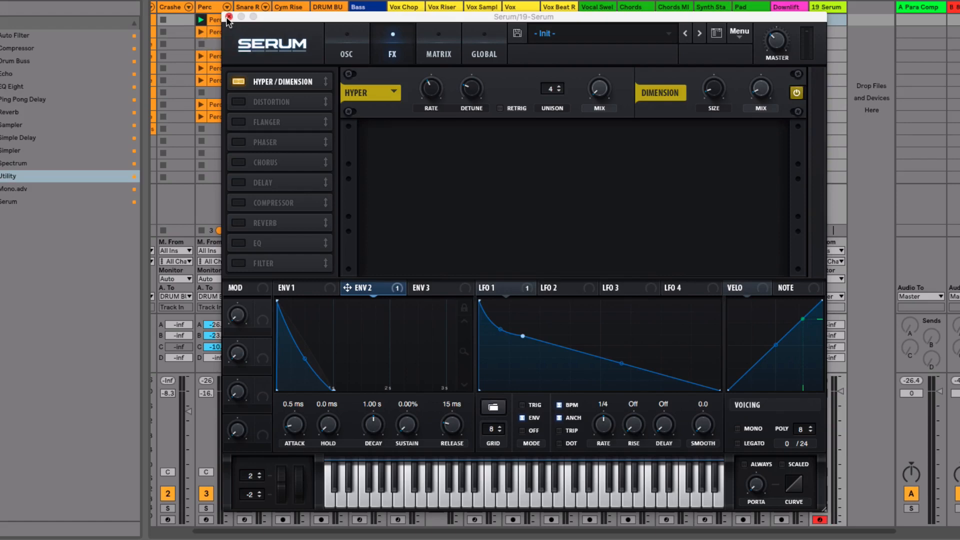
- Enable SoftClip distortion with its filter in Pre mode, setting the low-pass cutoff to about 4383 and resonance to 0.2
{"action": "left_click", "coordinate": [238, 102]}
{"action": "left_click", "coordinate": [494, 145]}
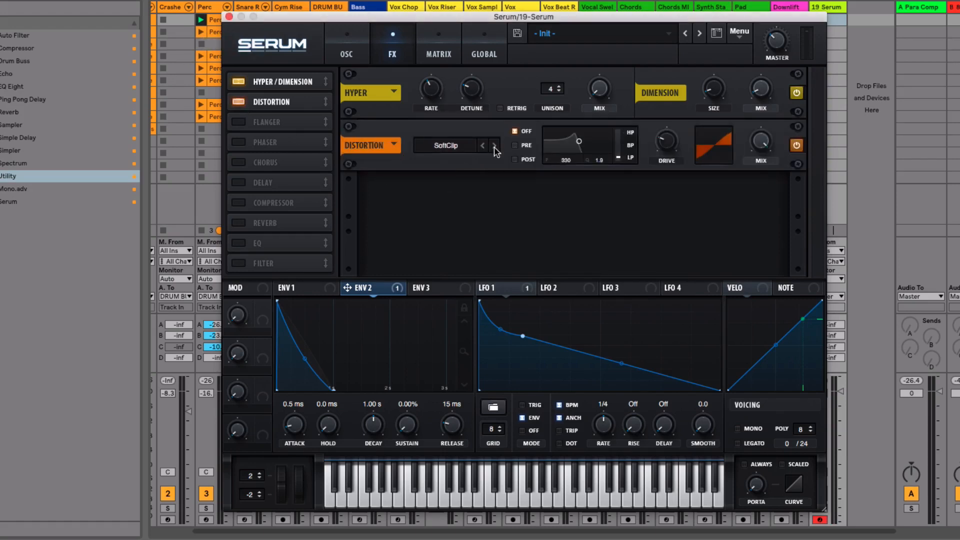
{"action": "left_click_drag", "start_coordinate": [579, 145], "coordinate": [599, 155]}
{"action": "left_click", "coordinate": [516, 146]}
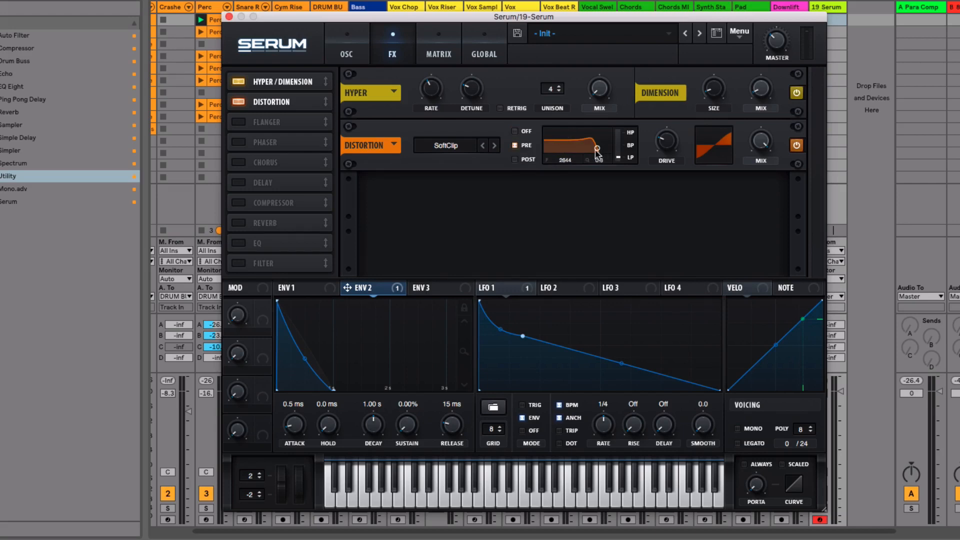
{"action": "left_click_drag", "start_coordinate": [595, 149], "coordinate": [601, 148]}
- Lower the distortion mix and assign envelope 2 to modulate the distortion drive
{"action": "mouse_move", "coordinate": [764, 142]}
{"action": "left_mouse_down"}
{"action": "mouse_move", "coordinate": [777, 71]}
{"action": "mouse_move", "coordinate": [765, 32]}
{"action": "mouse_move", "coordinate": [766, 238]}
{"action": "mouse_move", "coordinate": [754, 167]}
{"action": "mouse_move", "coordinate": [762, 150]}
{"action": "left_mouse_up"}
{"action": "left_click_drag", "start_coordinate": [375, 290], "coordinate": [653, 148]}
{"action": "mouse_move", "coordinate": [664, 145]}
- Enable the chorus effect at a low mix, comparing the sound with it bypassed and active
{"action": "left_click", "coordinate": [239, 163]}
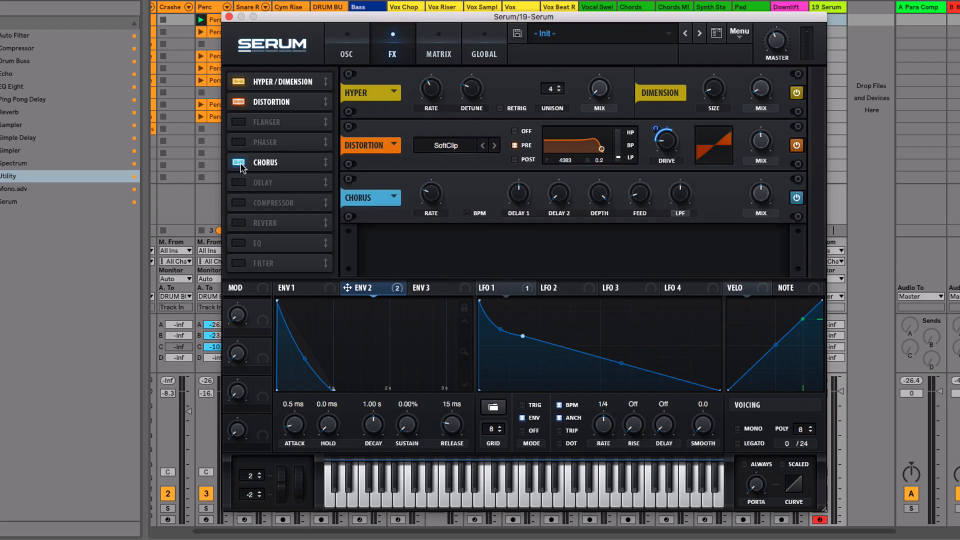
{"action": "left_click_drag", "start_coordinate": [764, 198], "coordinate": [766, 453]}
{"action": "left_click_drag", "start_coordinate": [764, 194], "coordinate": [776, 177]}
{"action": "left_click", "coordinate": [796, 197]}
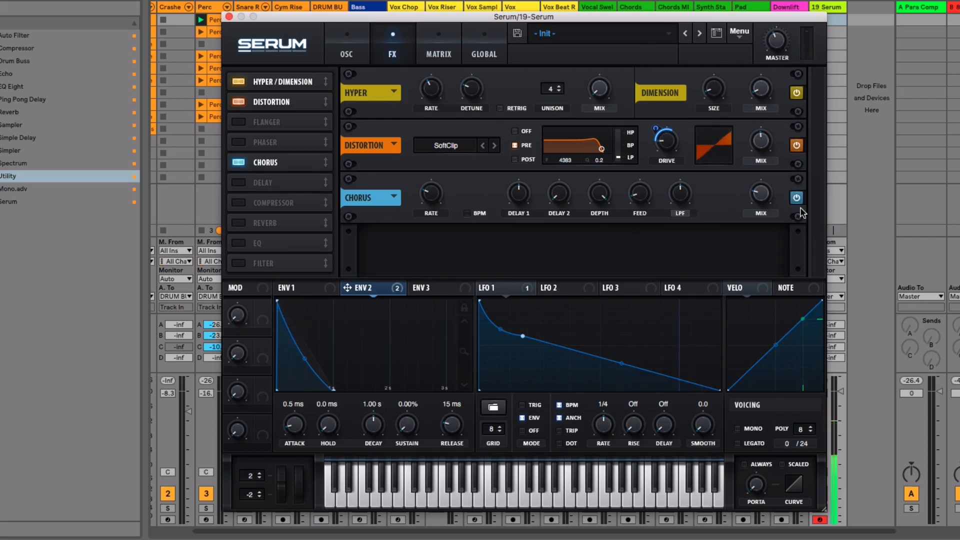
{"action": "left_click", "coordinate": [797, 198]}
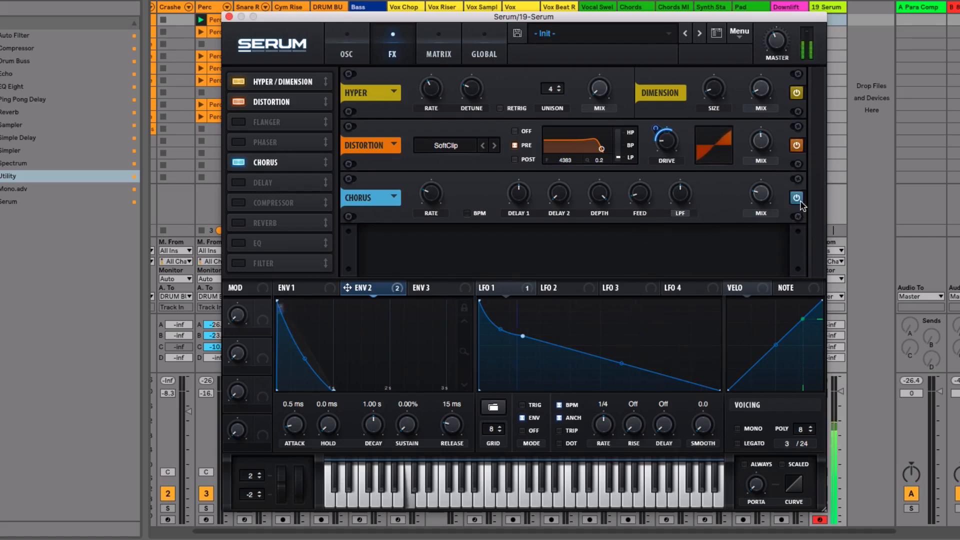
{"action": "left_click_drag", "start_coordinate": [769, 191], "coordinate": [769, 196]}
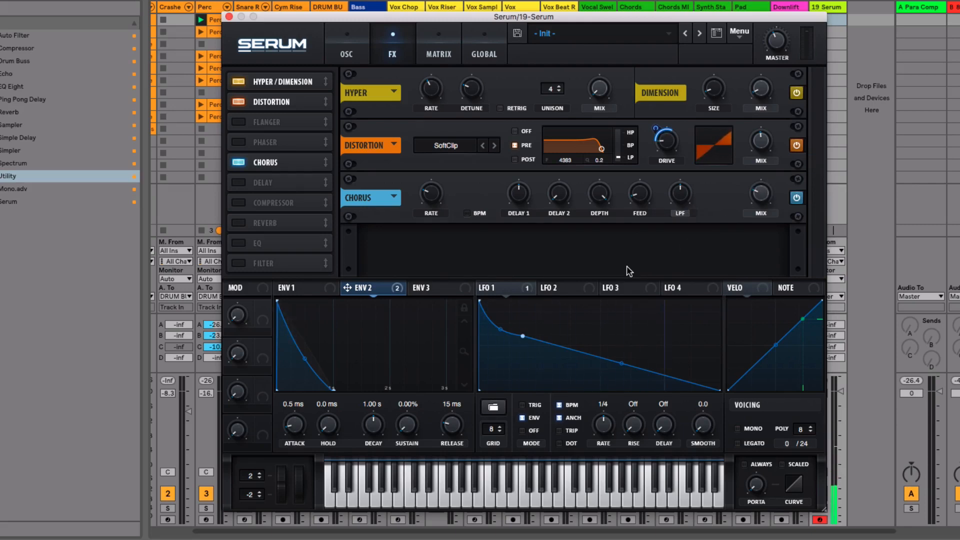
- Return to the oscillator view of the synth
{"action": "left_click", "coordinate": [358, 42]}
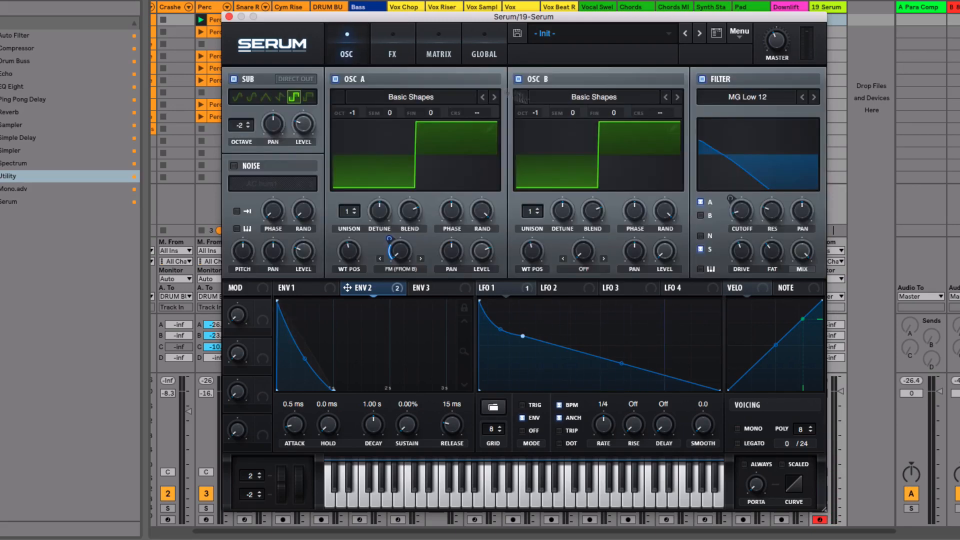